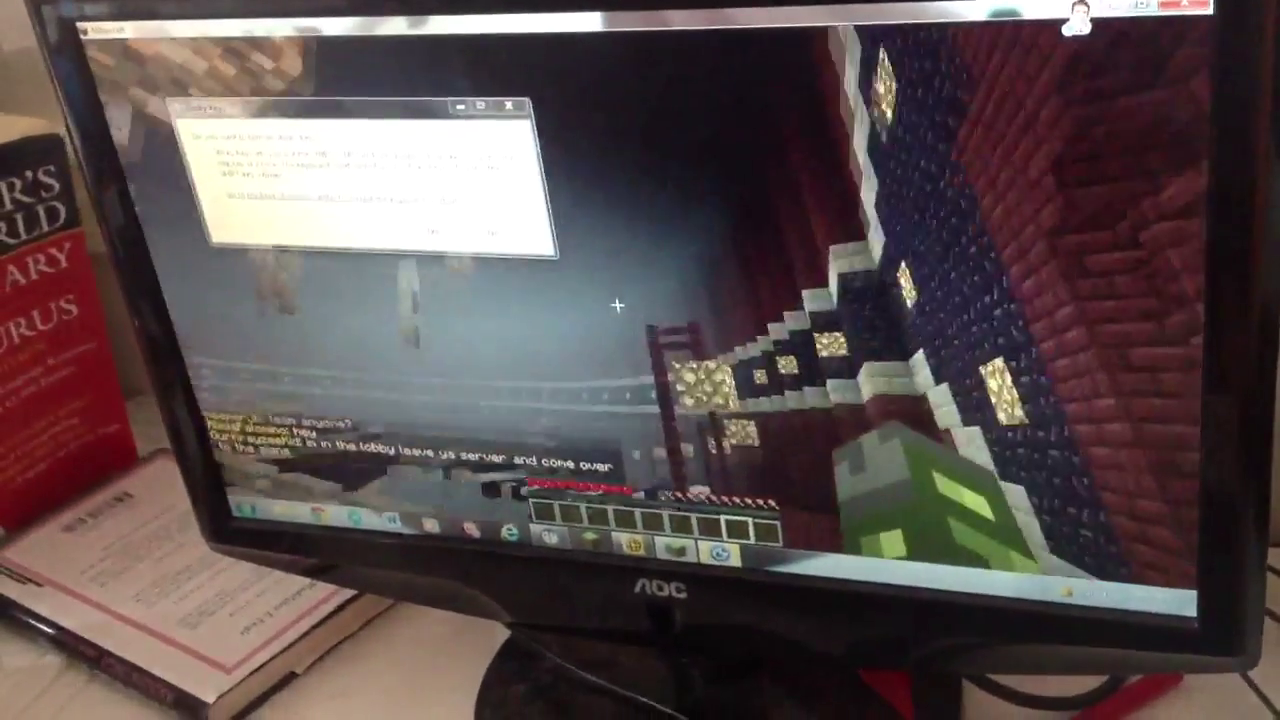
Check the inventory, then send /sg in chat, which the server rejects as unknown.
key(e)
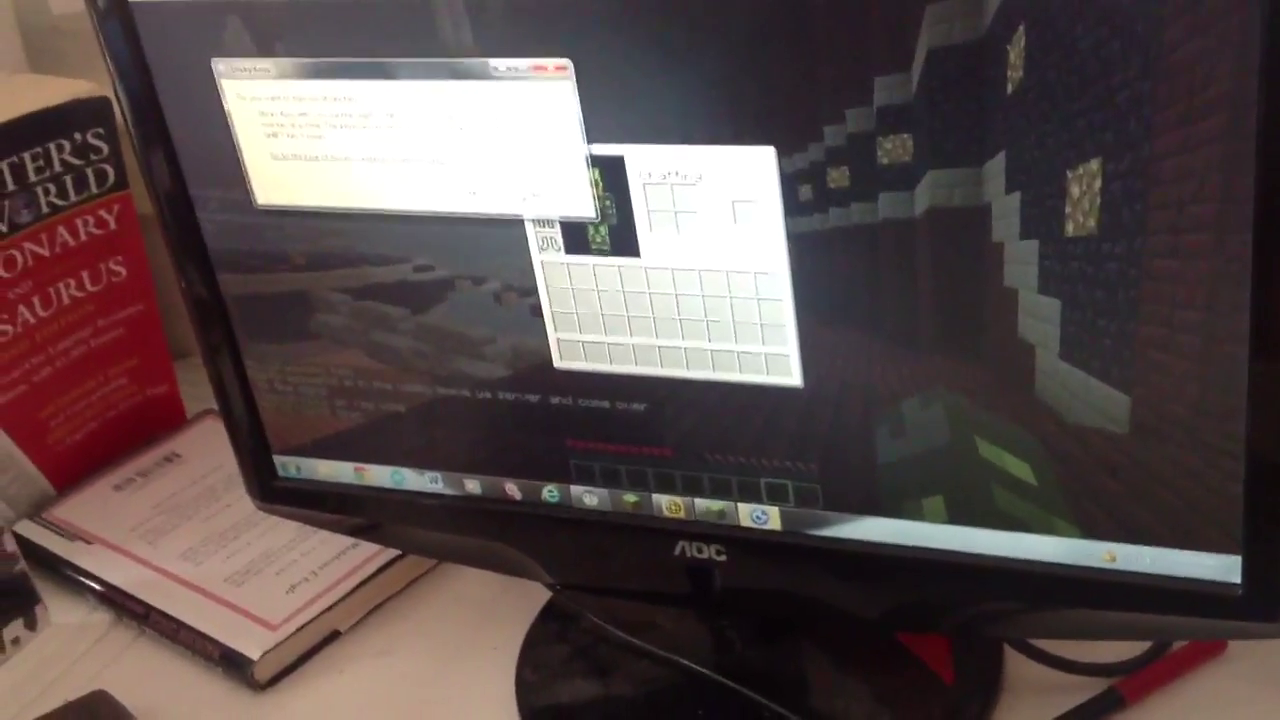
key(Escape)
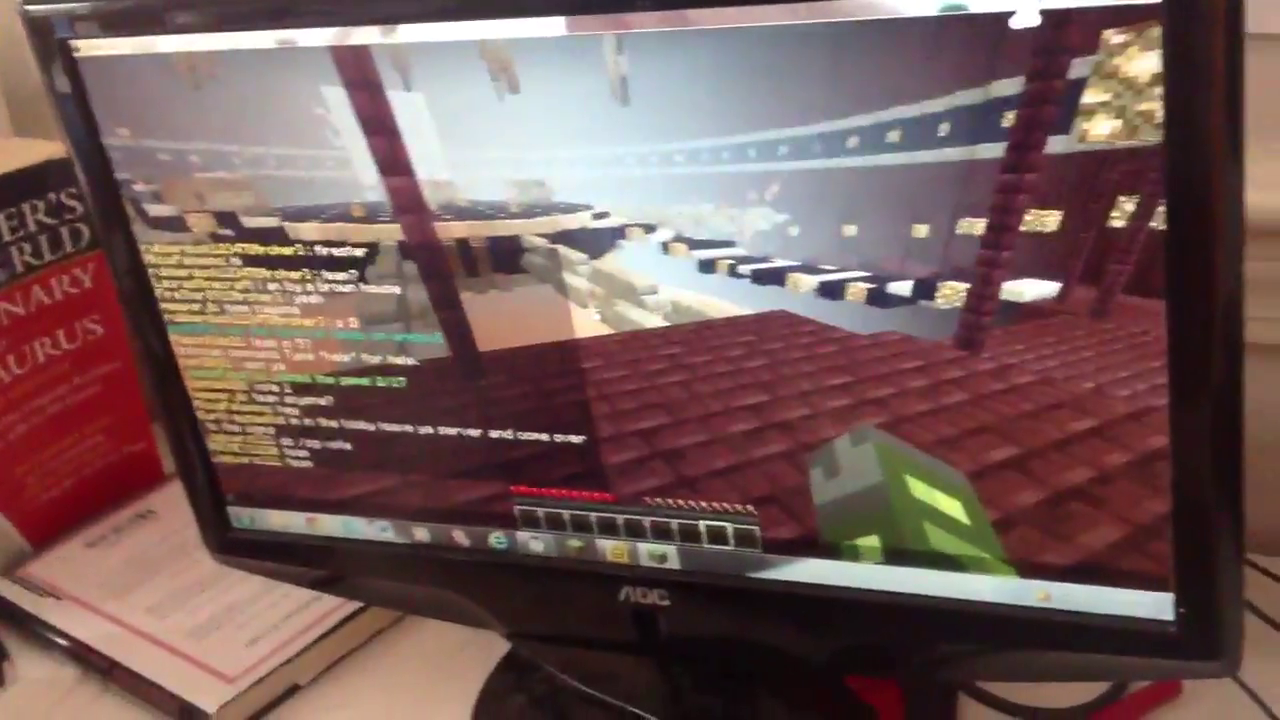
text(/sg)
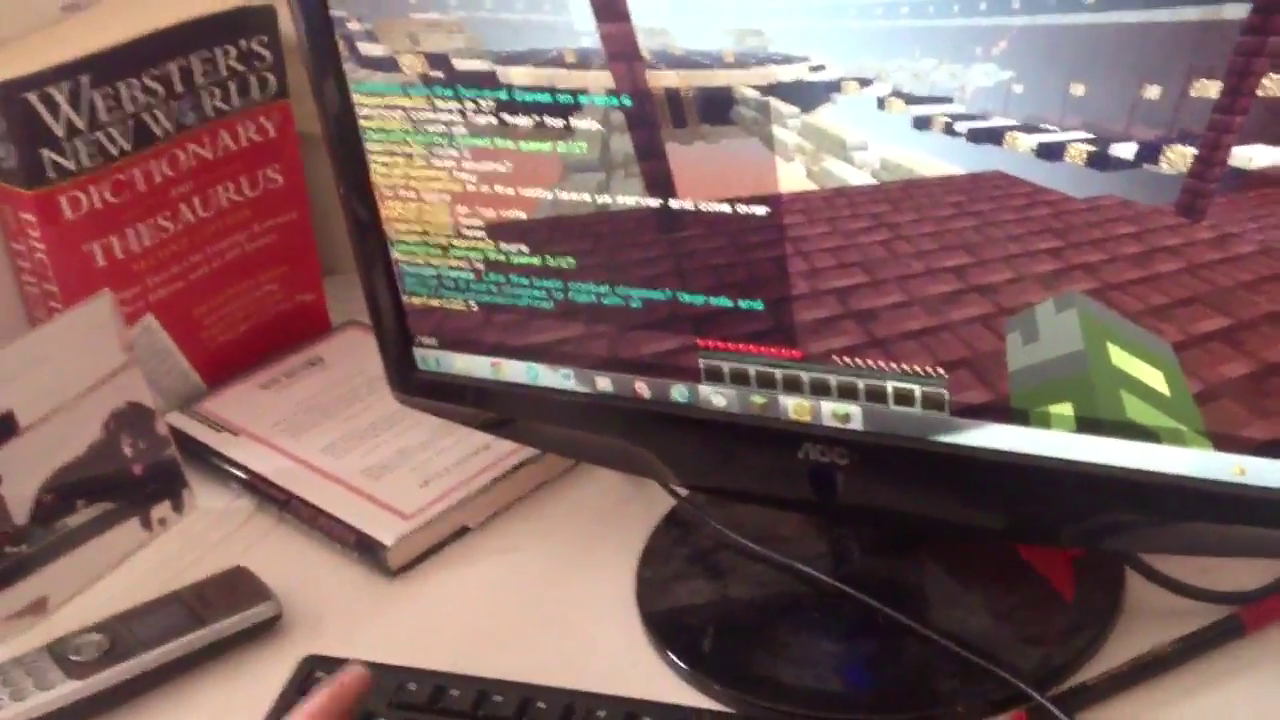
key(Return)
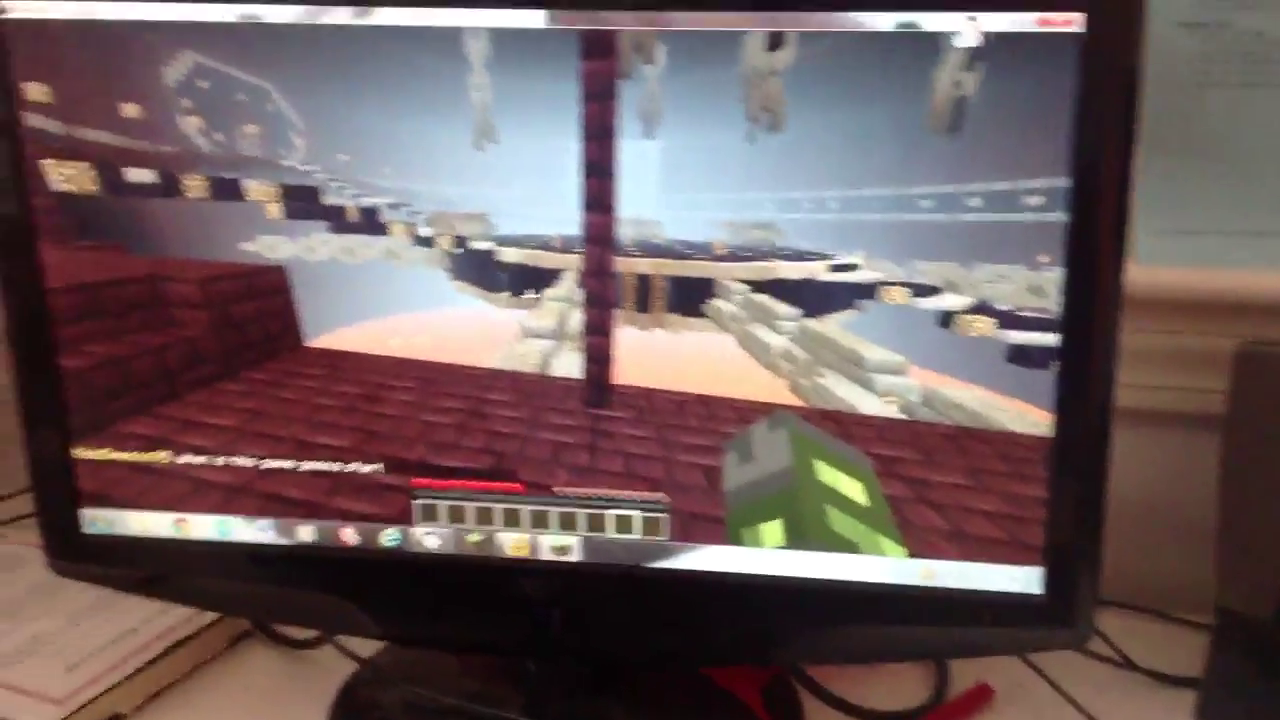
Look up and around the lobby and the grassy arena.
drag(620, 300, 620, 100)
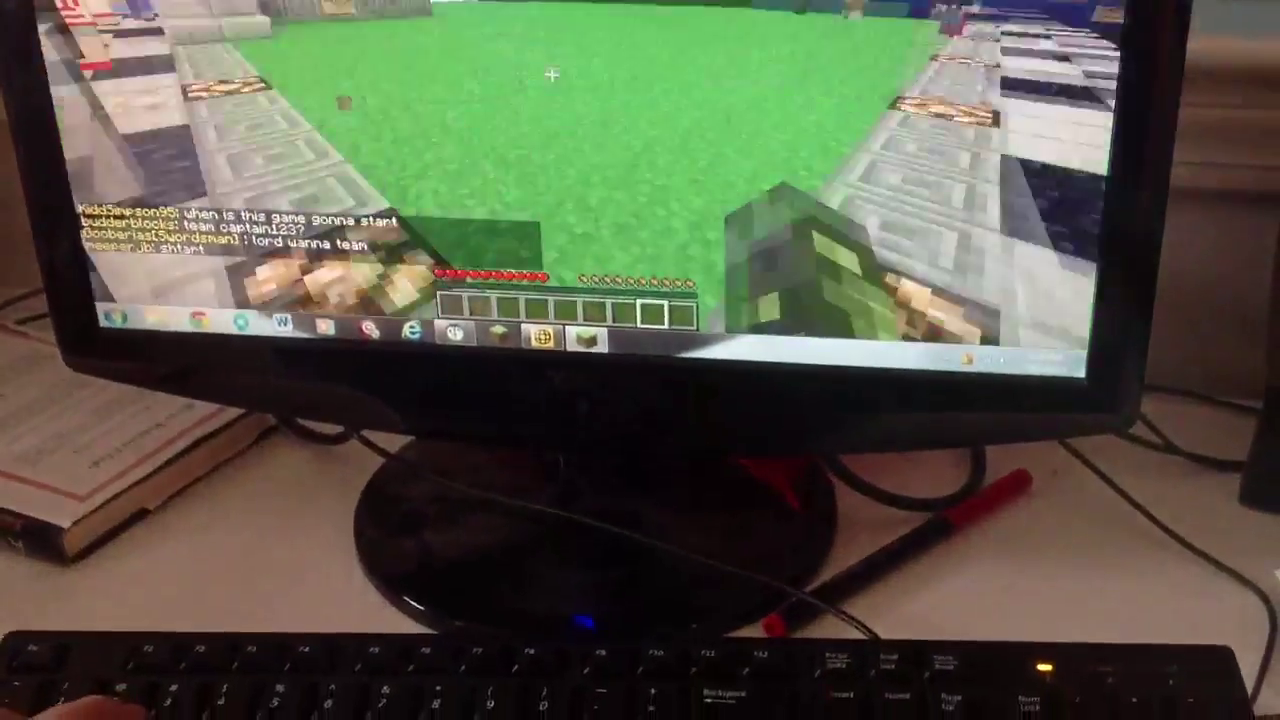
drag(640, 200, 400, 200)
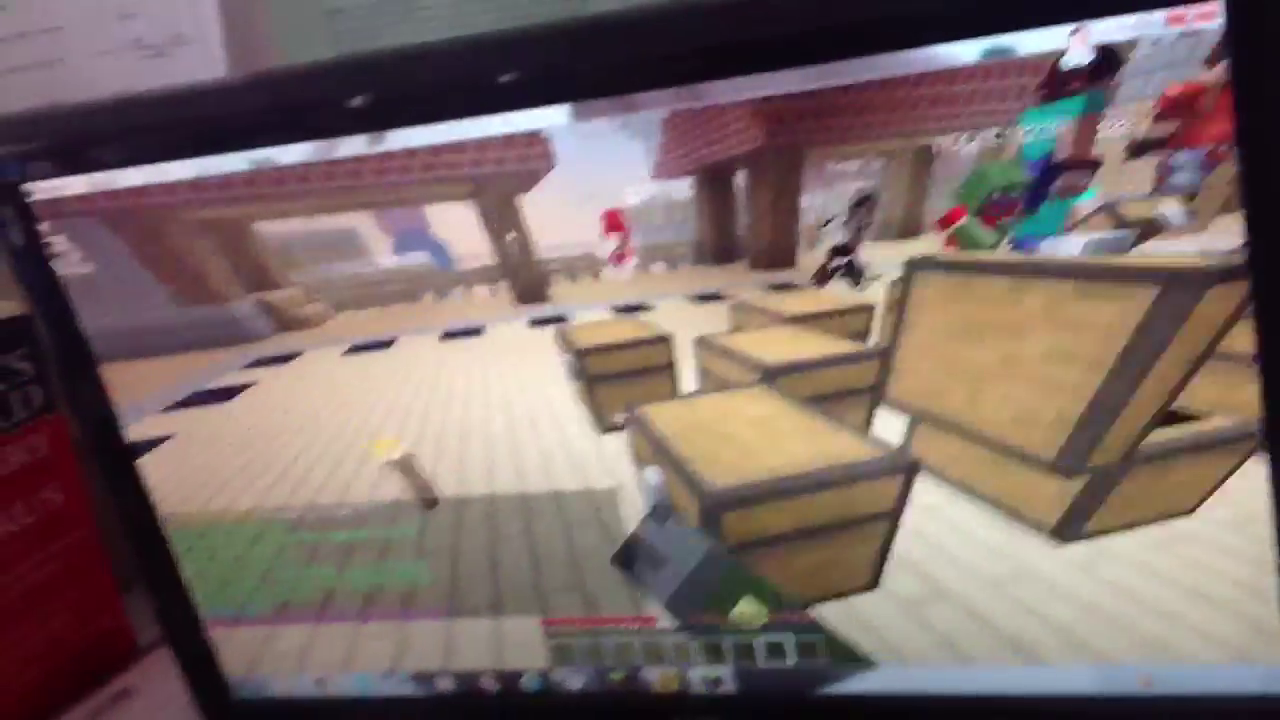
Open a chest in the starting hall, check its loot, and close it.
right_click(640, 380)
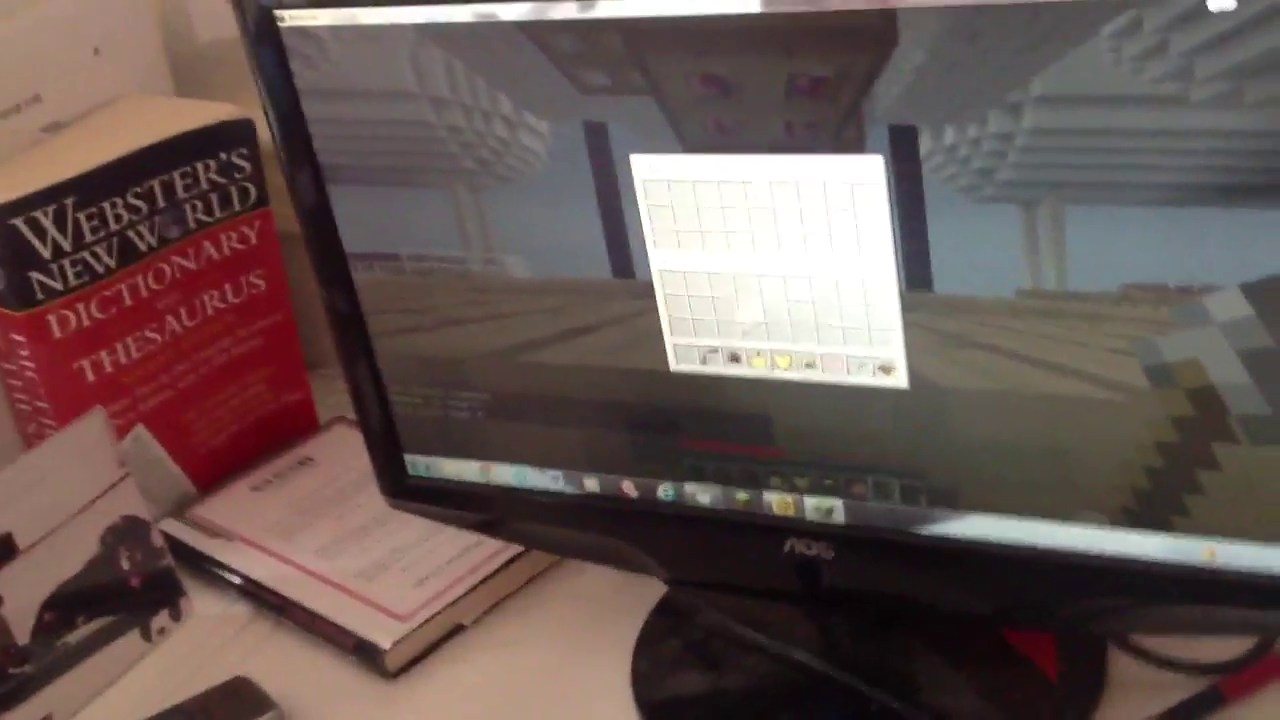
key(Escape)
text(/sgu)
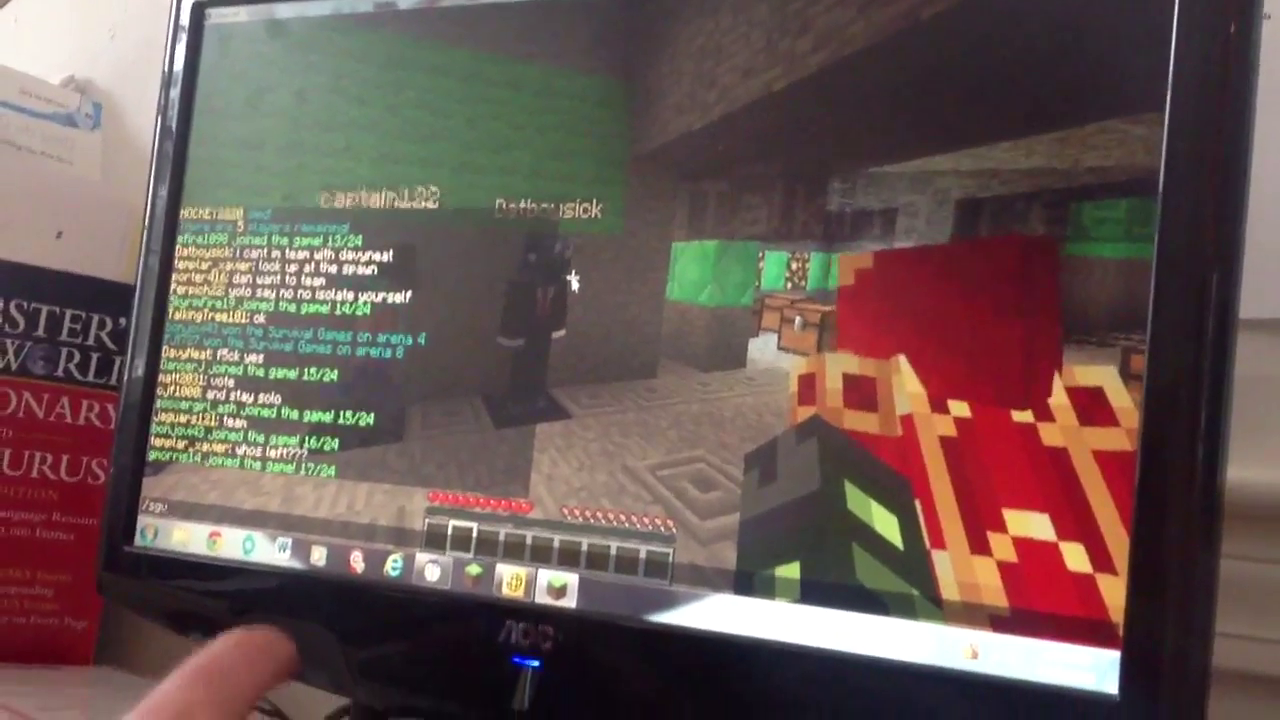
text(gvote)
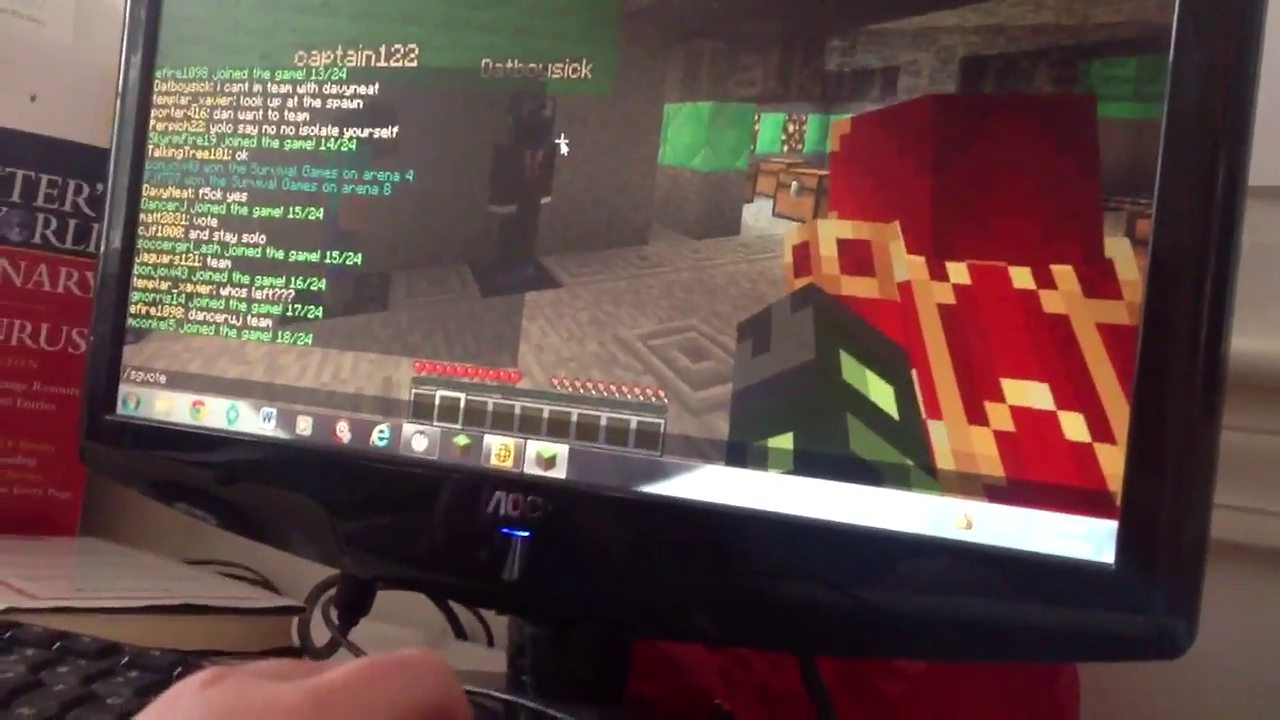
Submit /sgvote in chat and get an unknown-command reply.
key(Return)
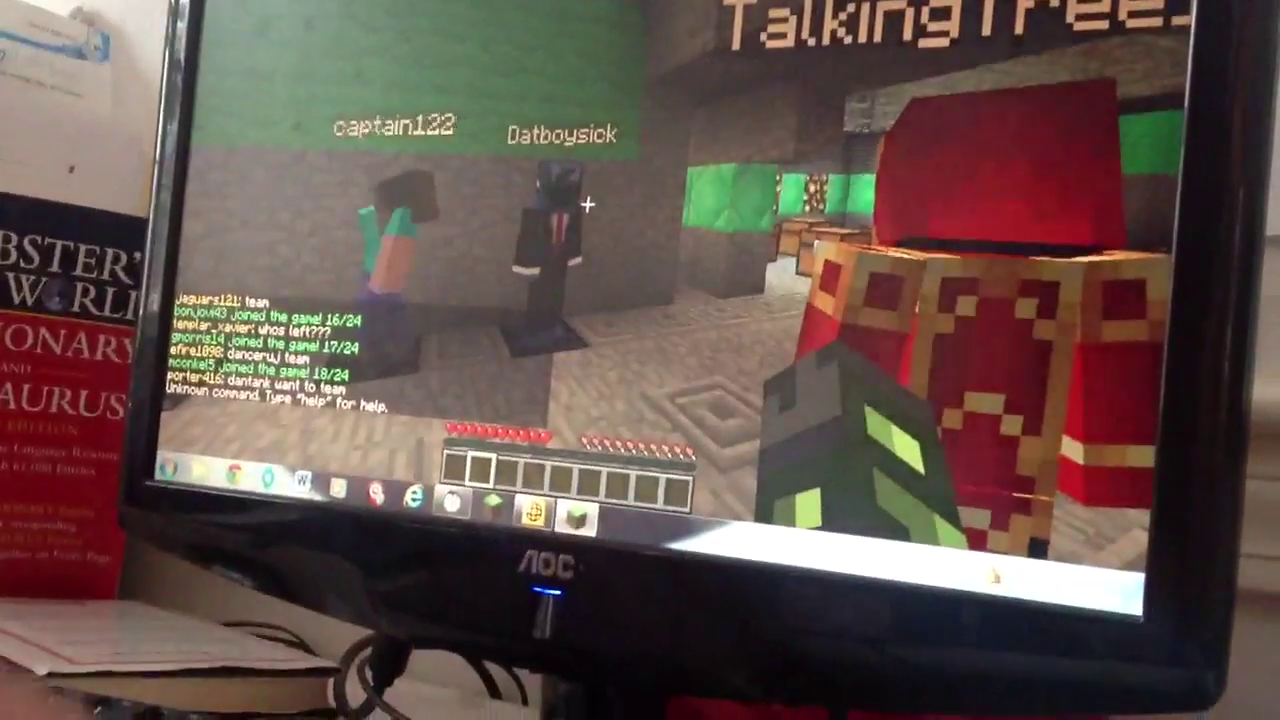